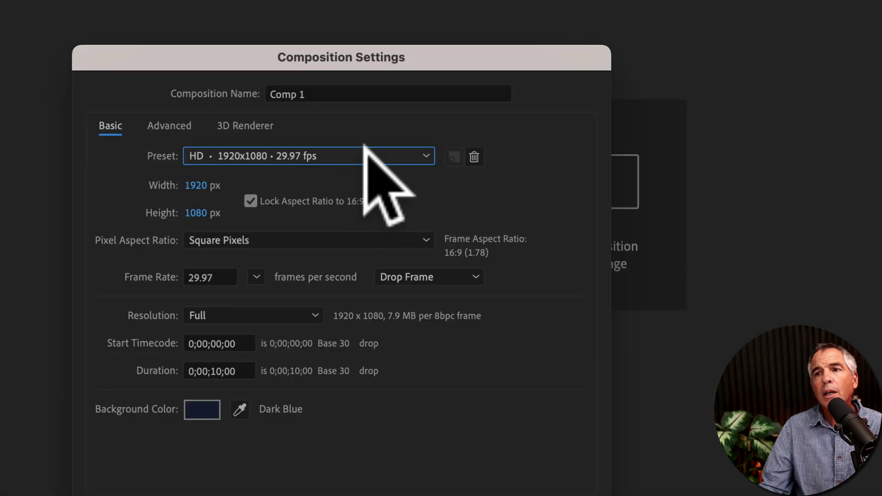
- Show the composition preset list for the default HD 1920x1080 settings
click(364, 147)
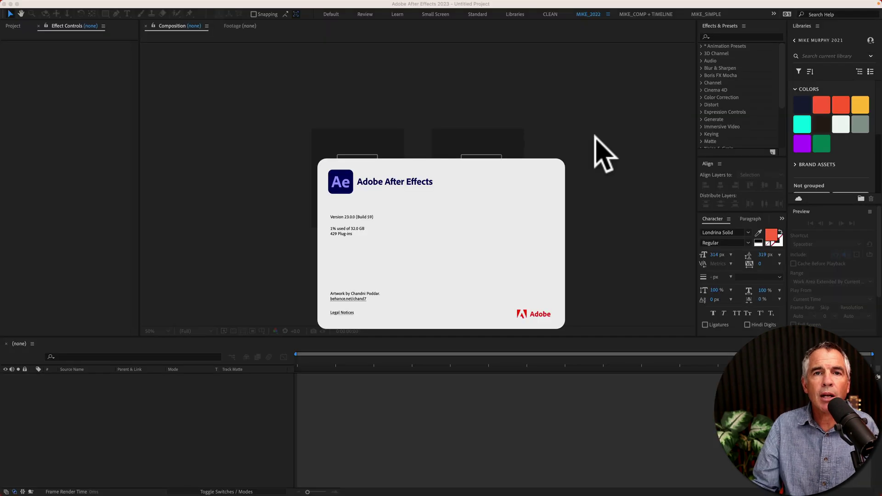
- Close the About After Effects screen and open the Composition menu
click(535, 241)
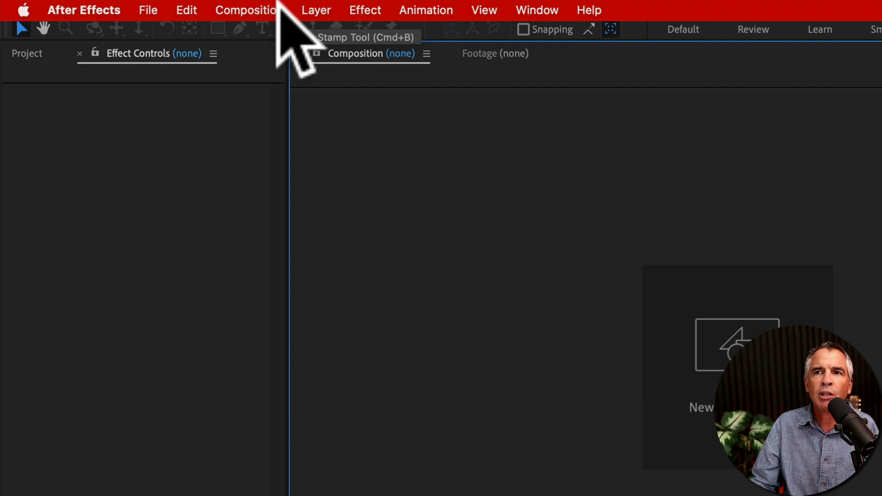
click(277, 8)
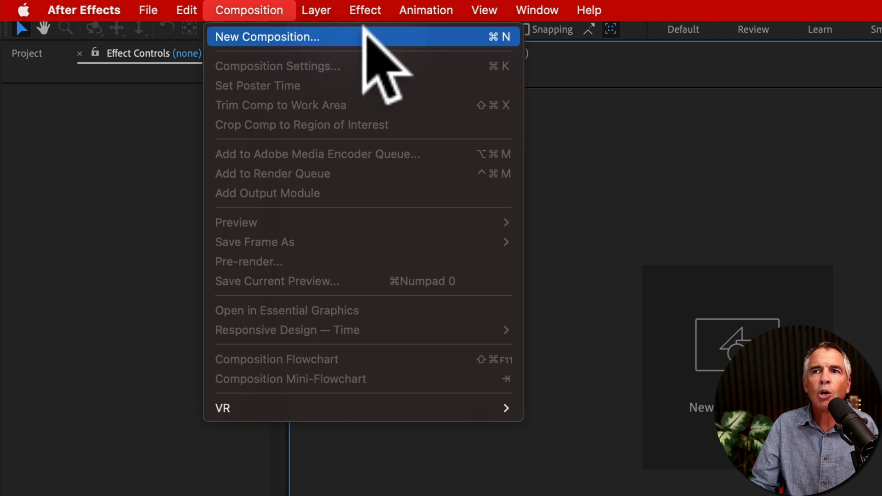
- Start a new composition, enter 'AE 2023 IS AWESOME!', and show the preset list
click(434, 37)
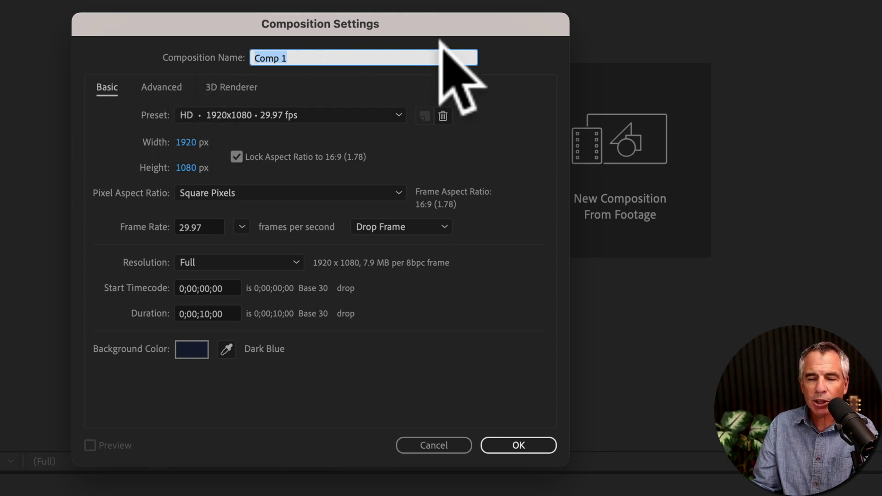
text(AE 2023 IS AWESOME!)
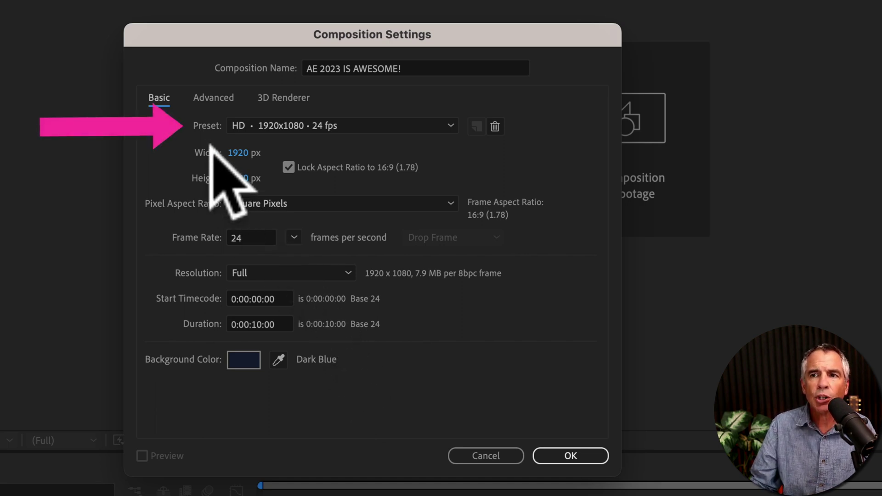
click(428, 125)
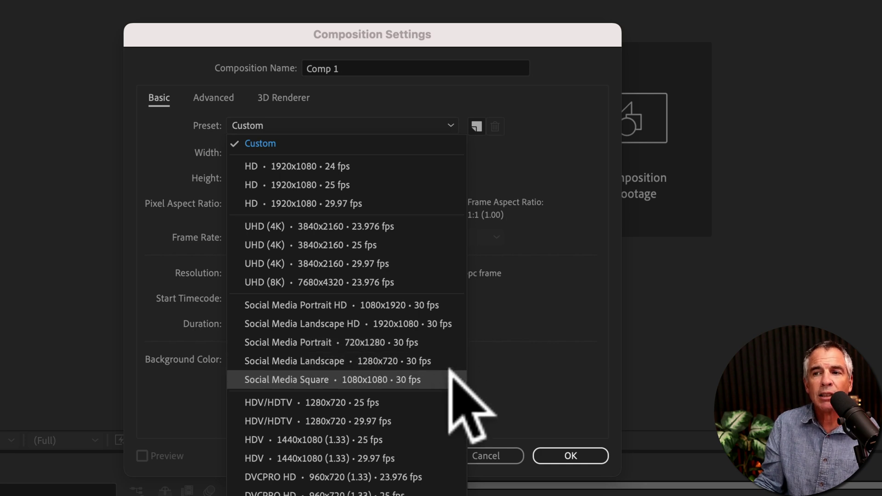
- Create Comp 1 with the Social Media Portrait HD 1080x1920 30 fps preset
click(441, 305)
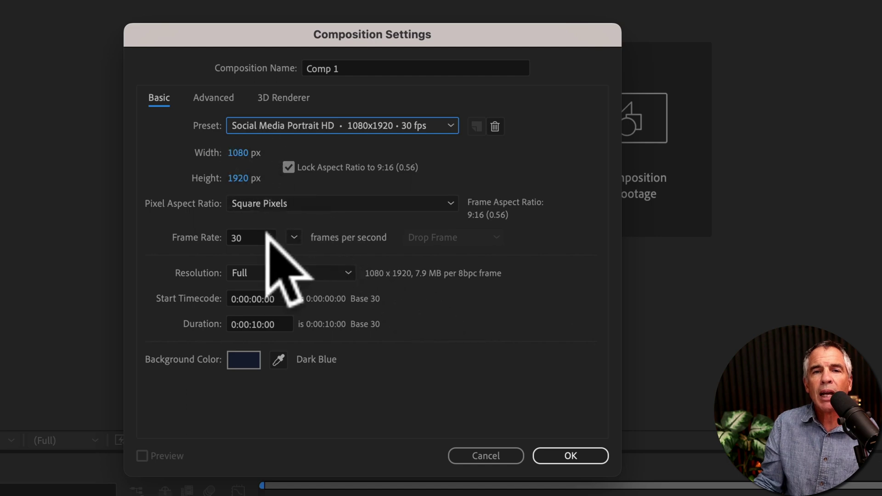
click(451, 339)
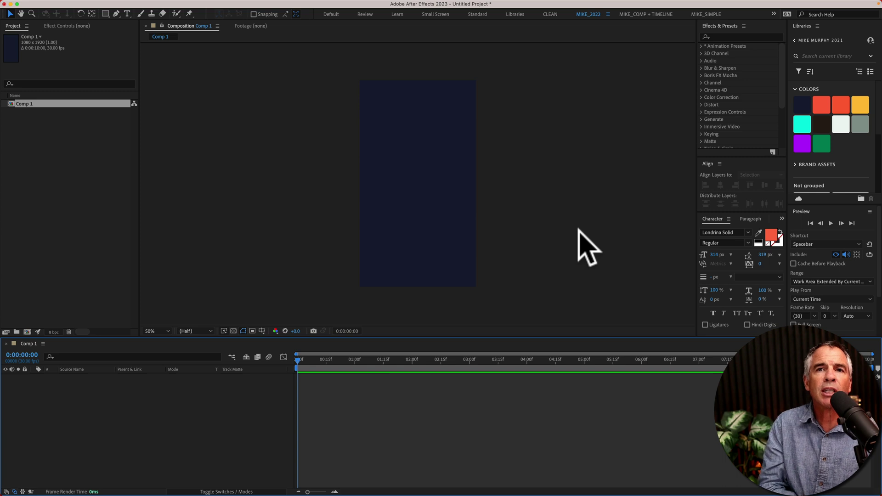
- Delete Comp 1 and start a new composition on the Social Media Square 1080x1080 preset
key(Delete)
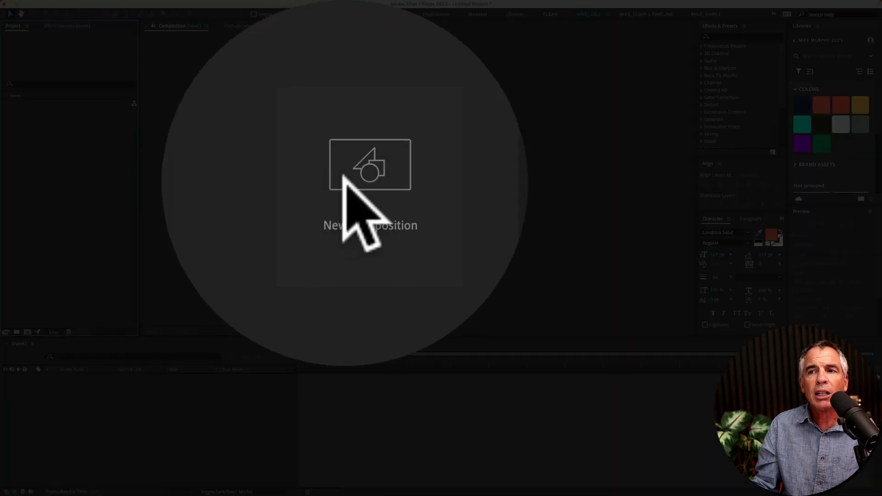
click(345, 174)
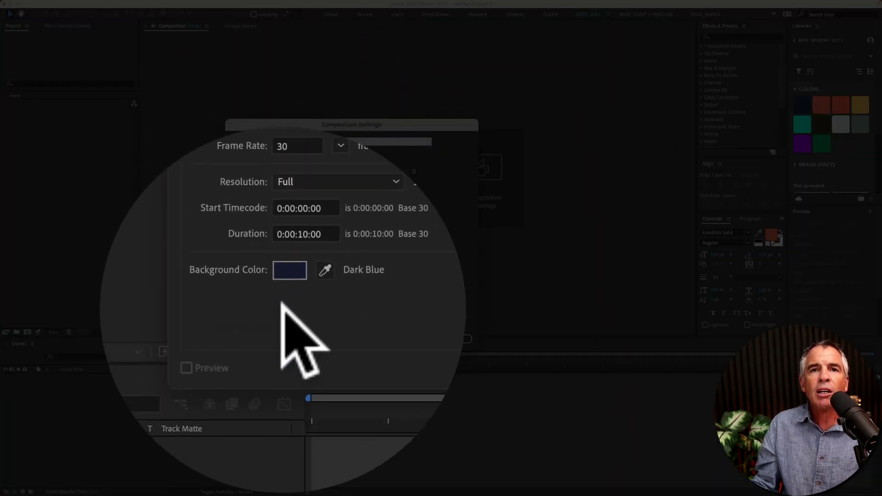
click(339, 182)
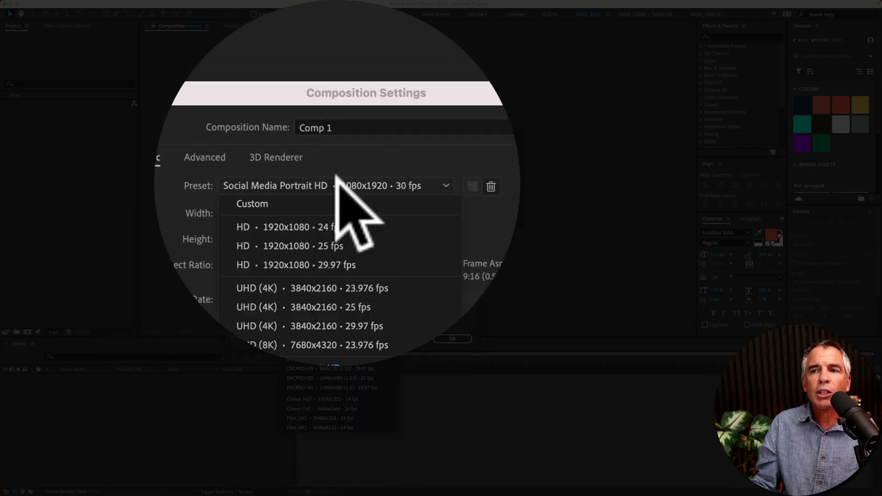
click(331, 316)
text(24)
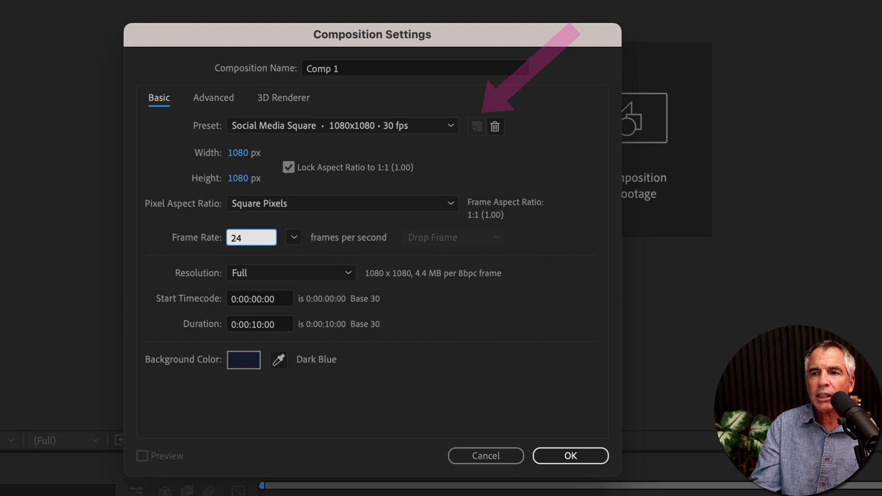
- Commit 24 fps and save the settings as preset 'Square_1080x1080 24fps'
key(Tab)
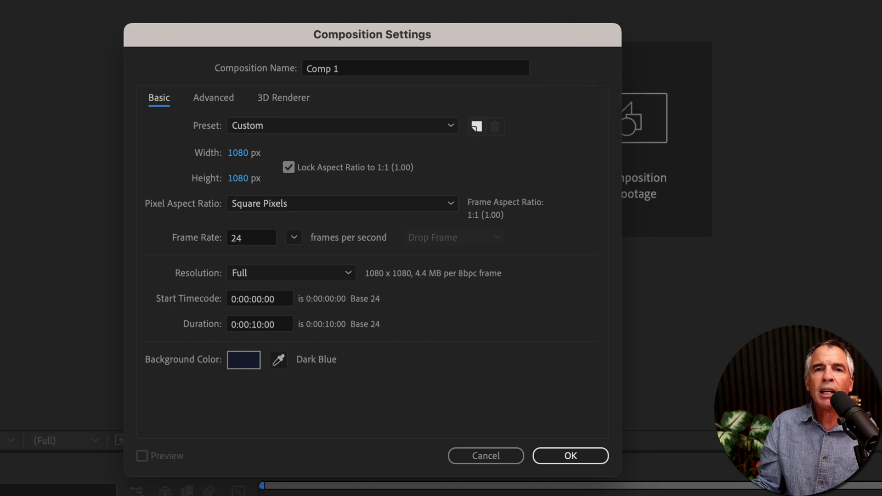
click(476, 126)
text(Square 1080x1080 24fps)
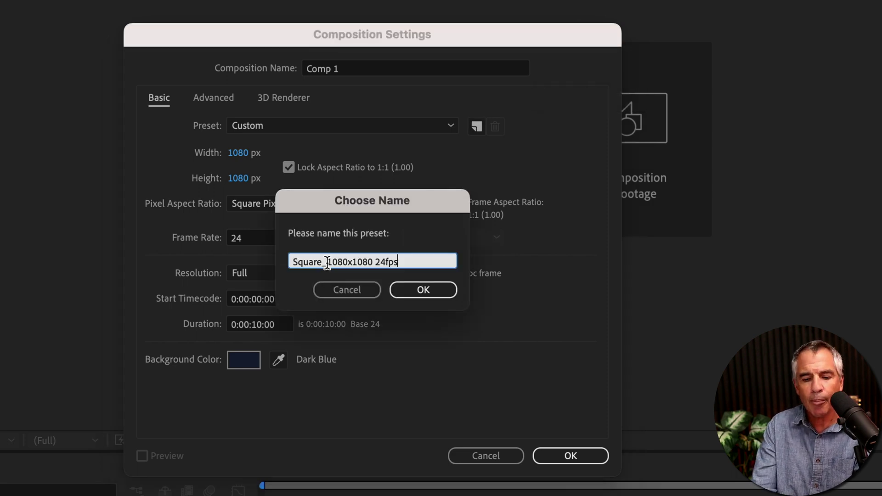
click(420, 288)
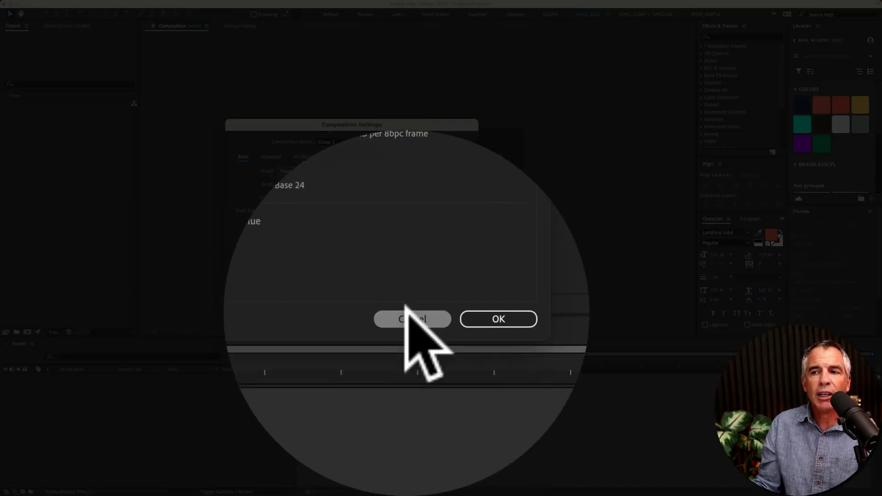
- Cancel, then start a new composition using the Square_1080x1080 24fps preset
click(409, 339)
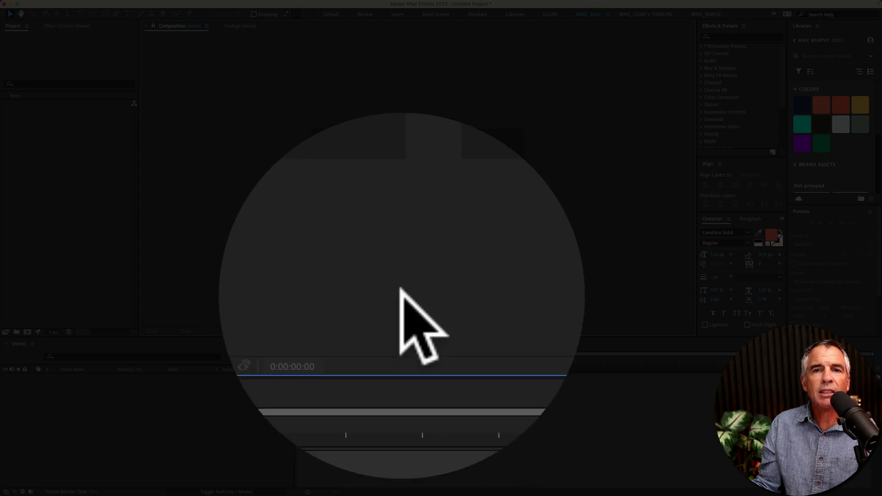
click(359, 180)
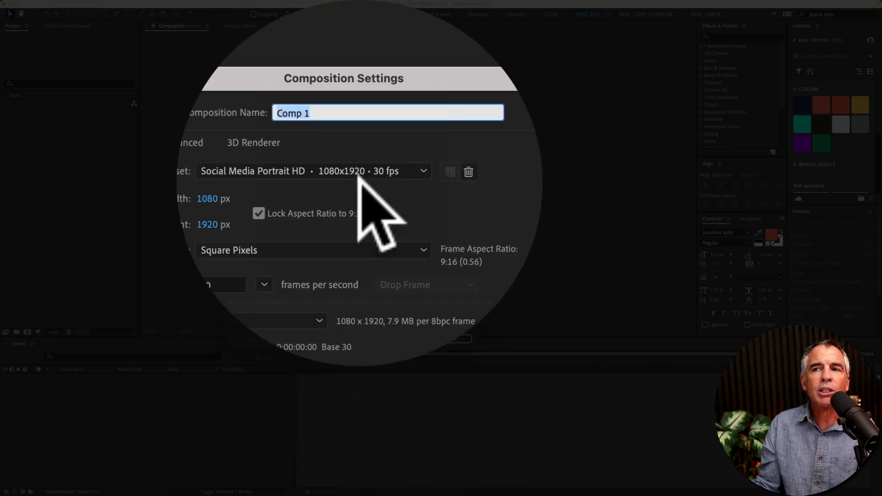
click(358, 180)
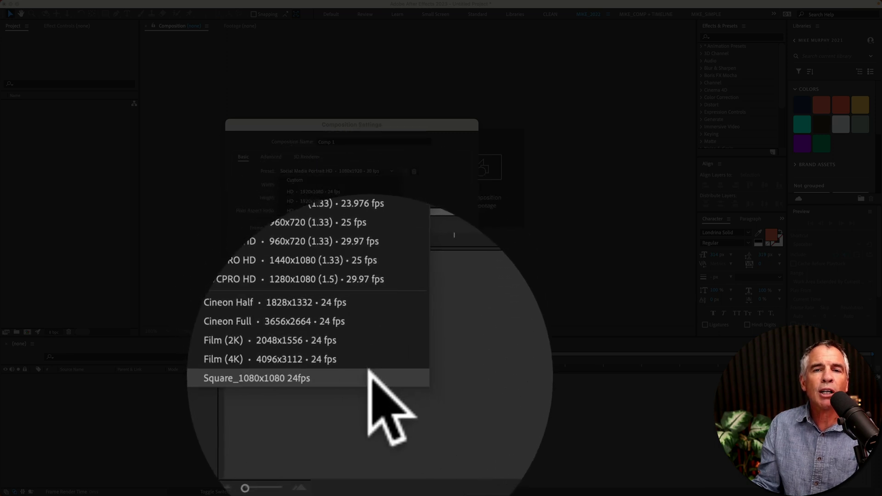
click(369, 370)
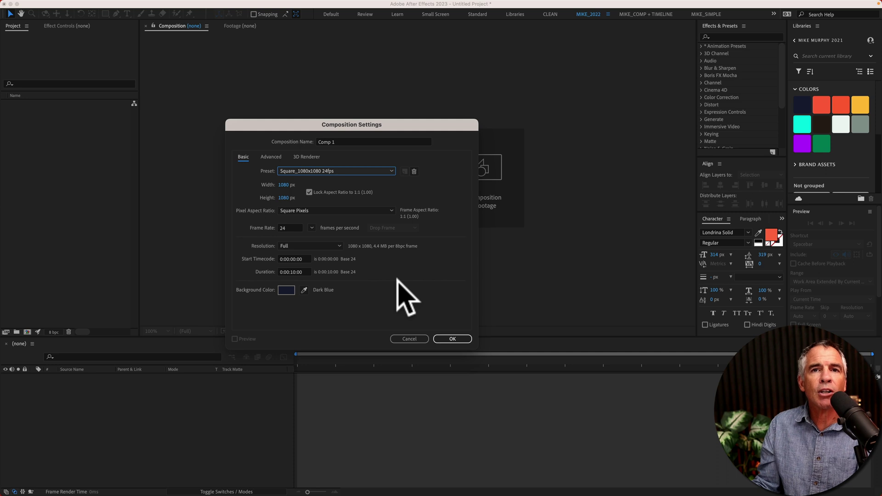
- Reselect the Square_1080x1080 24fps preset and focus it for deletion
click(374, 170)
click(338, 438)
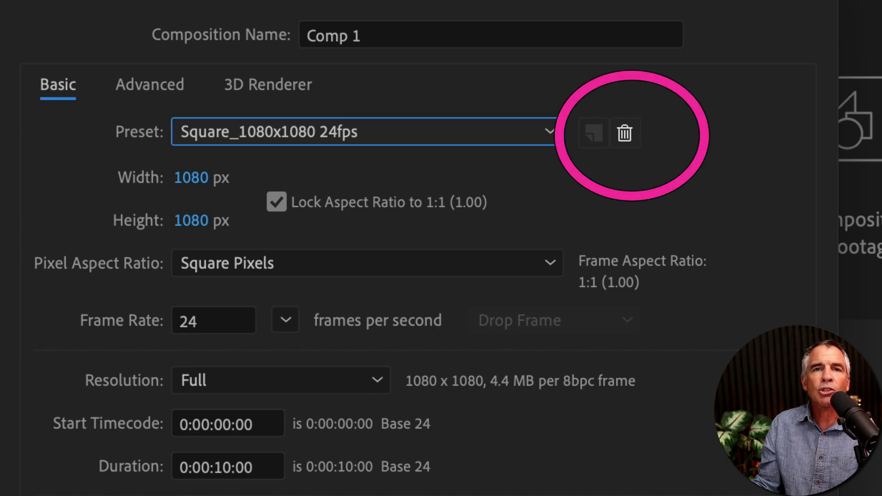
key(Tab)
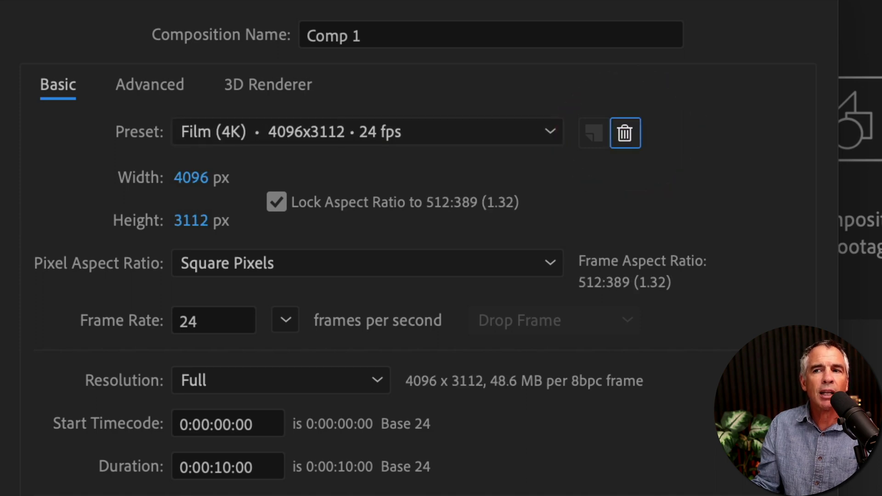